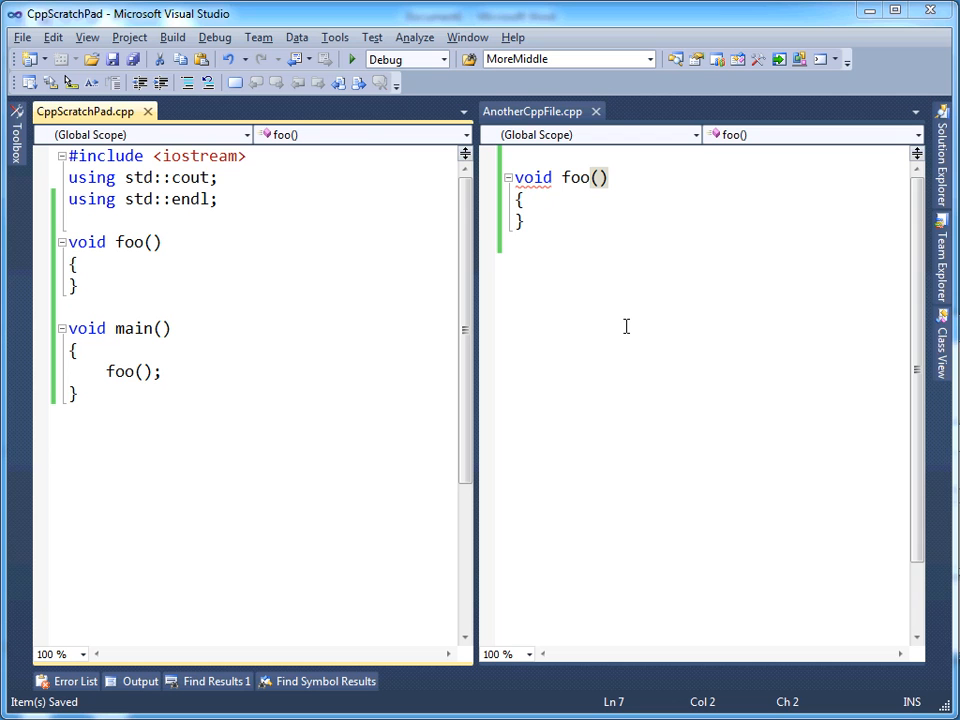
Step: Remove foo's empty body in CppScratchPad.cpp, leaving the declaration 'void foo();'
left_click(226, 250)
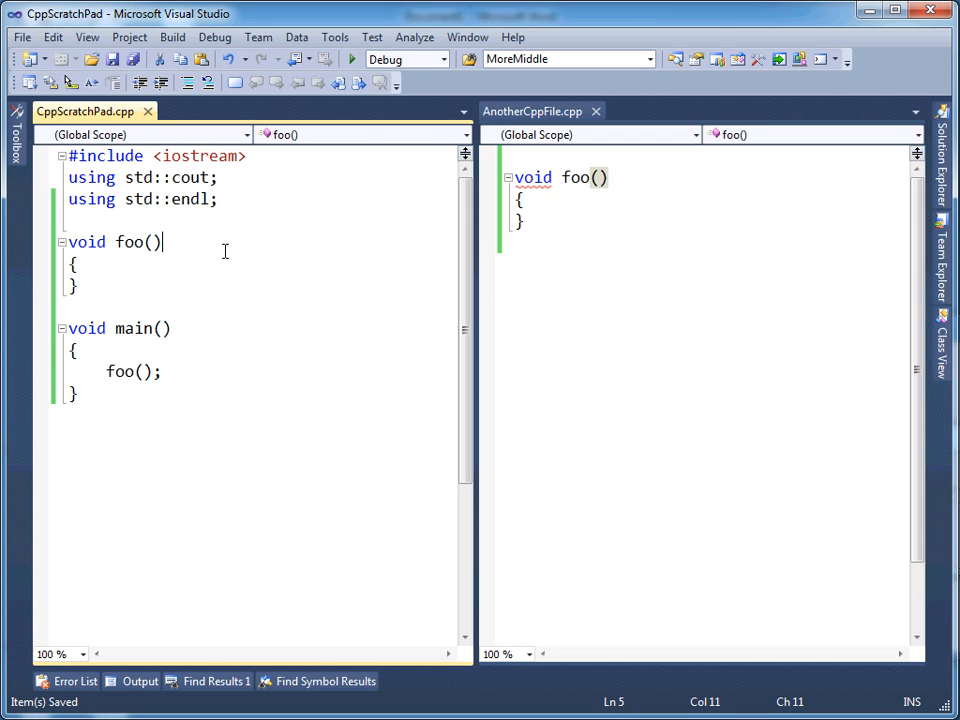
type(";")
key("Down")
key("shift+Delete")
key("shift+Delete")
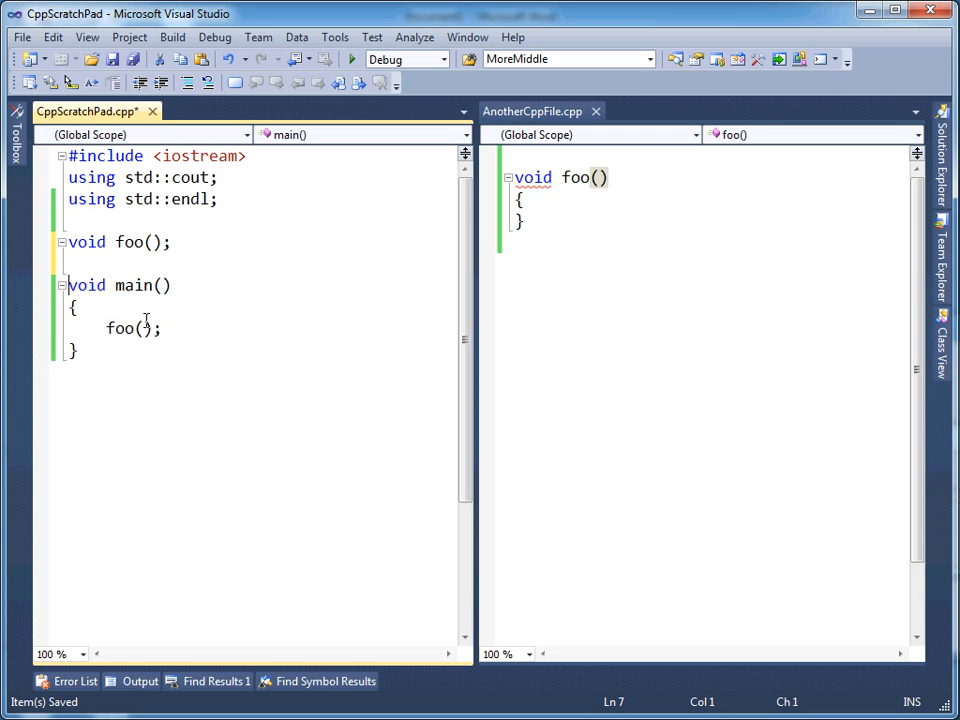
left_click(128, 256)
triple_click(128, 245)
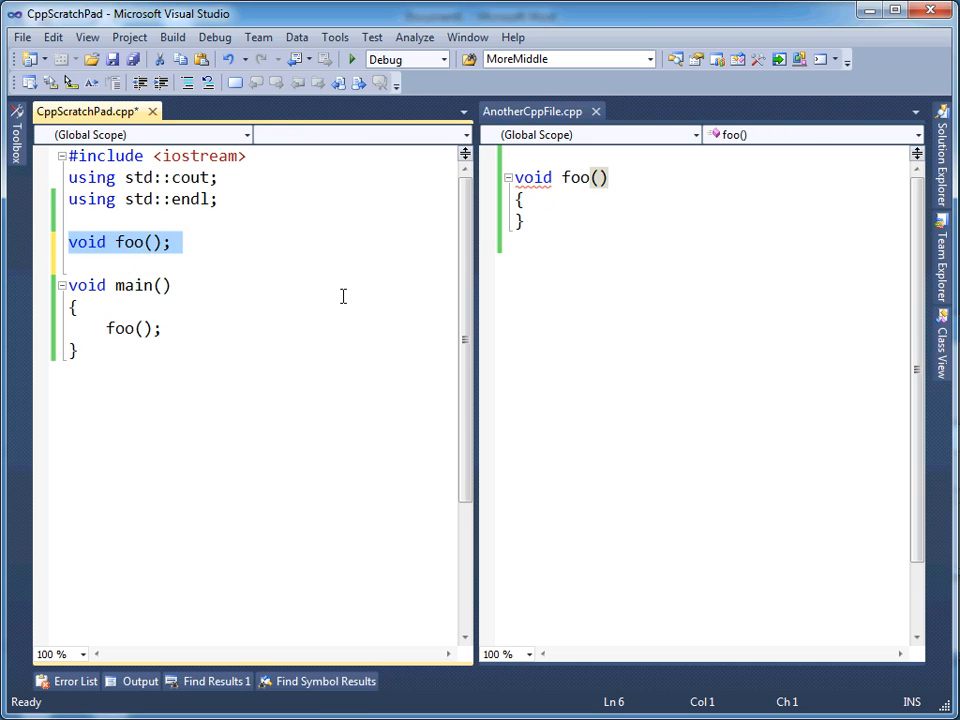
Step: Highlight the remaining foo definition in AnotherCppFile.cpp, then return to CppScratchPad.cpp
left_click(691, 257)
key("shift+Up")
key("shift+Up")
key("shift+Up")
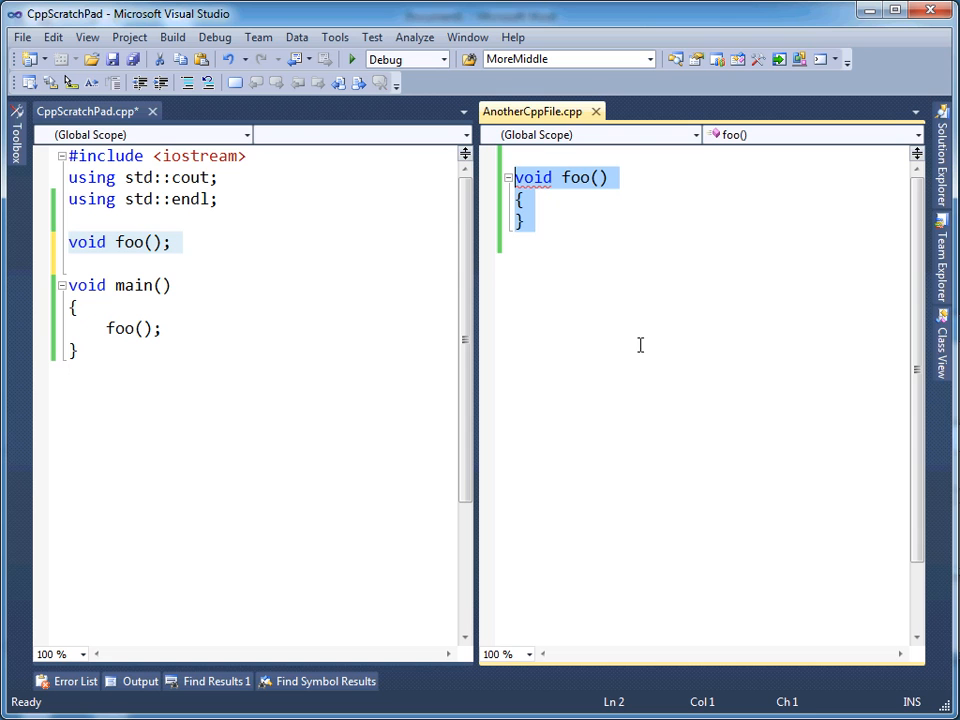
left_click(292, 288)
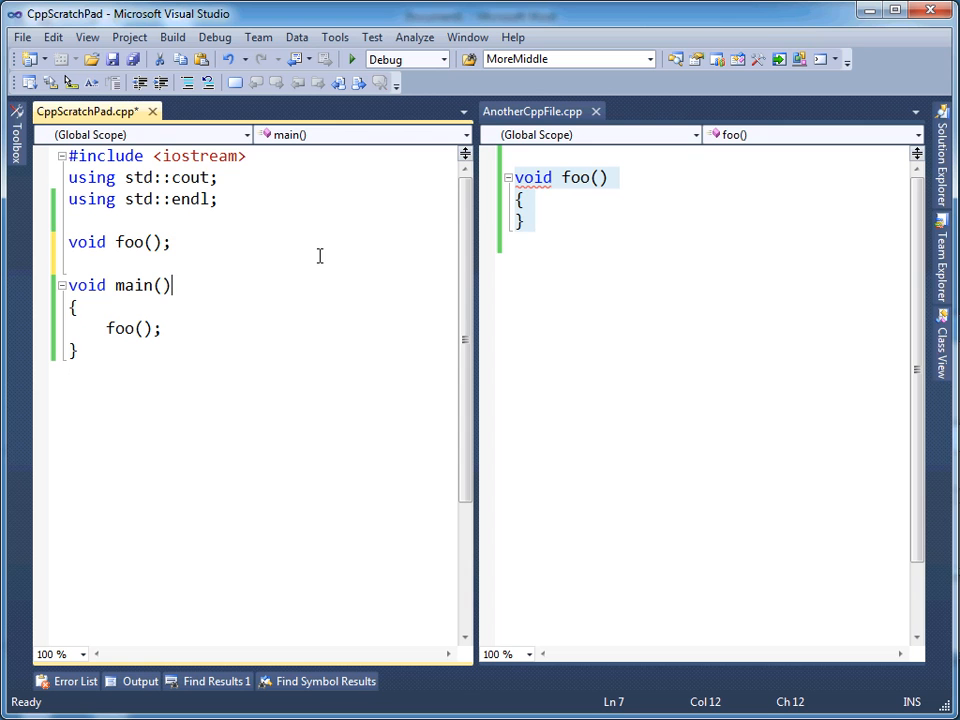
Step: Briefly delete and restore the foo definition in AnotherCppFile.cpp, pointing at the name foo
left_click(583, 212)
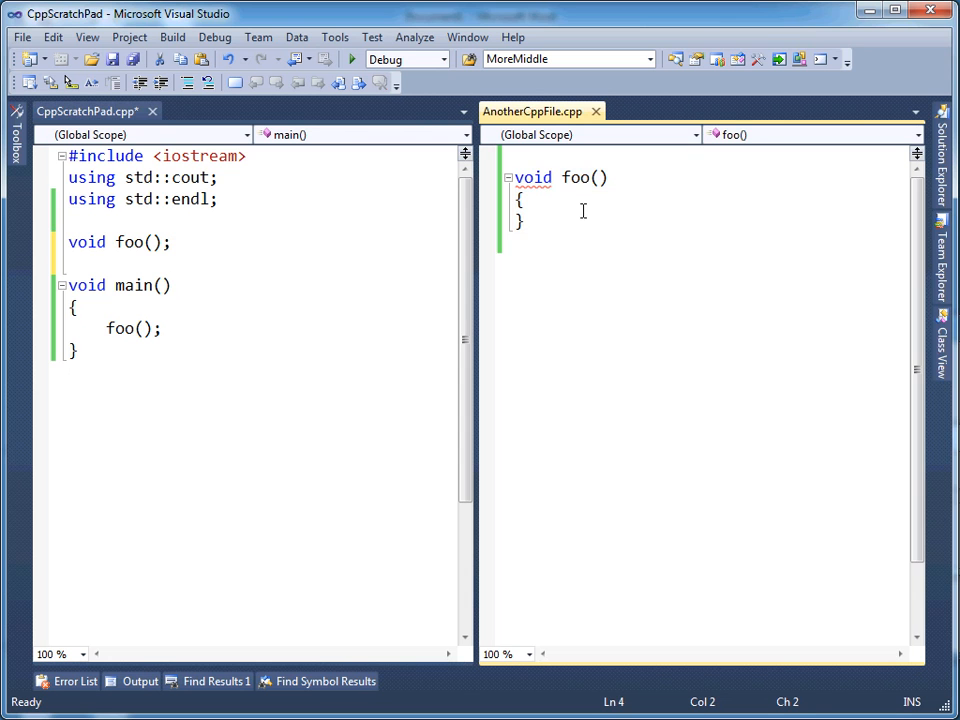
key("ctrl+a")
key("Delete")
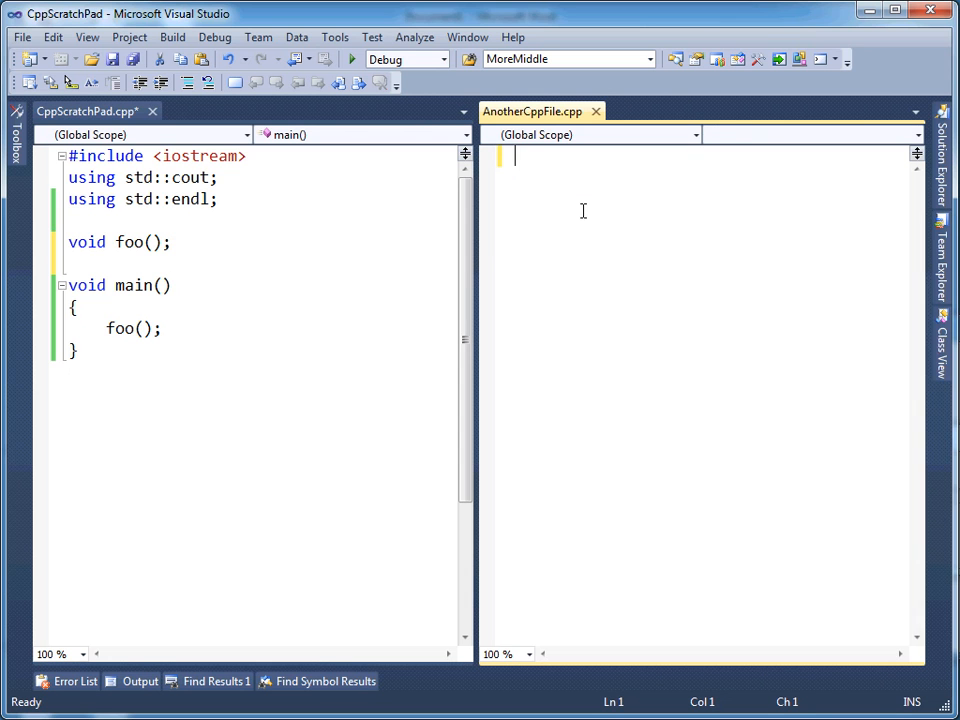
key("ctrl+z")
key("Left")
key("Up")
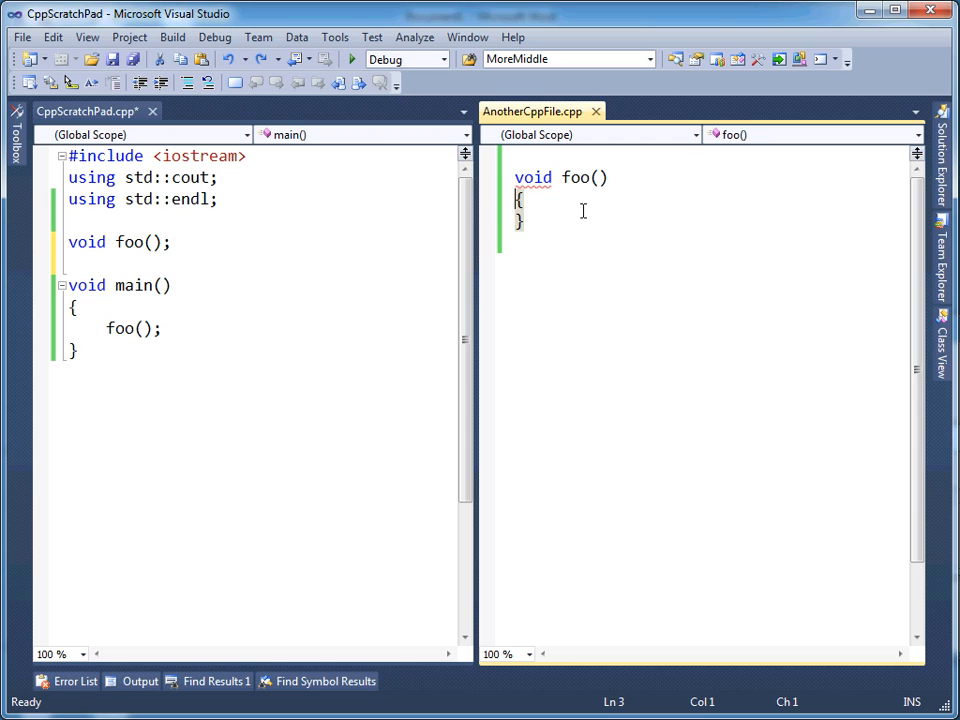
key("Up")
key("Right")
key("ctrl+Right")
key("ctrl+Right")
type("er")
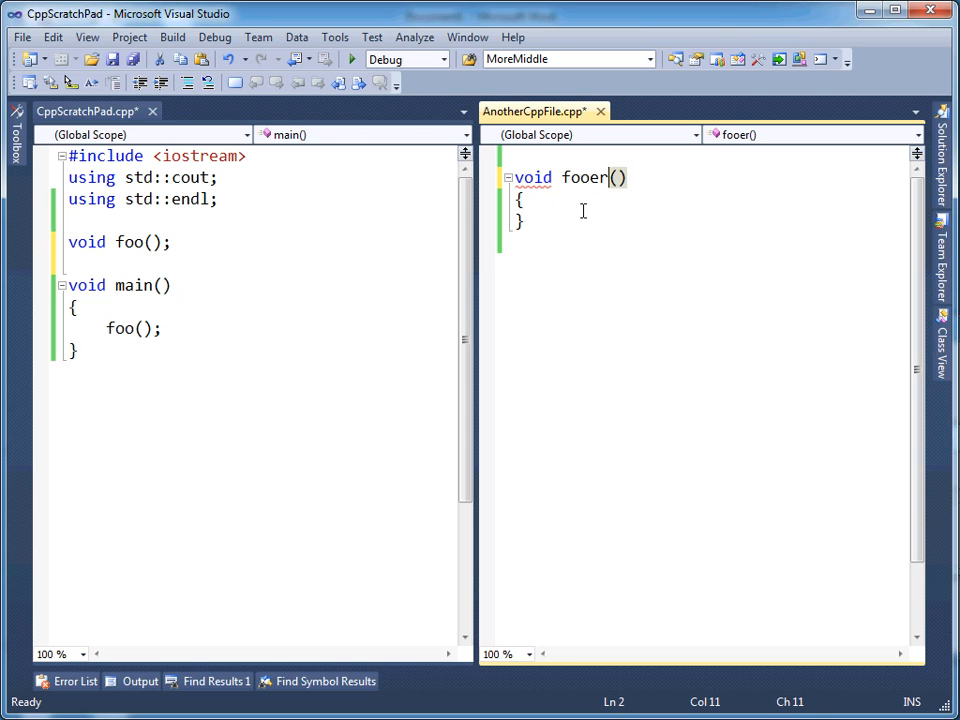
Step: Delete everything in AnotherCppFile.cpp and highlight the lone 'void foo();' declaration in CppScratchPad.cpp
key("ctrl+a")
key("Delete")
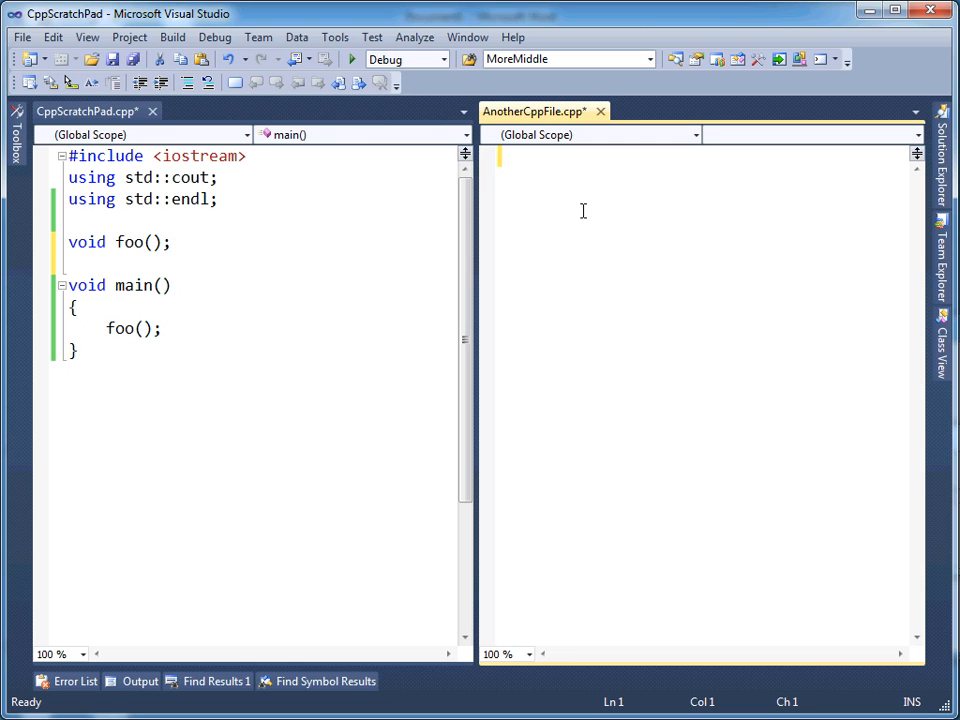
left_click(184, 265)
key("ctrl+a")
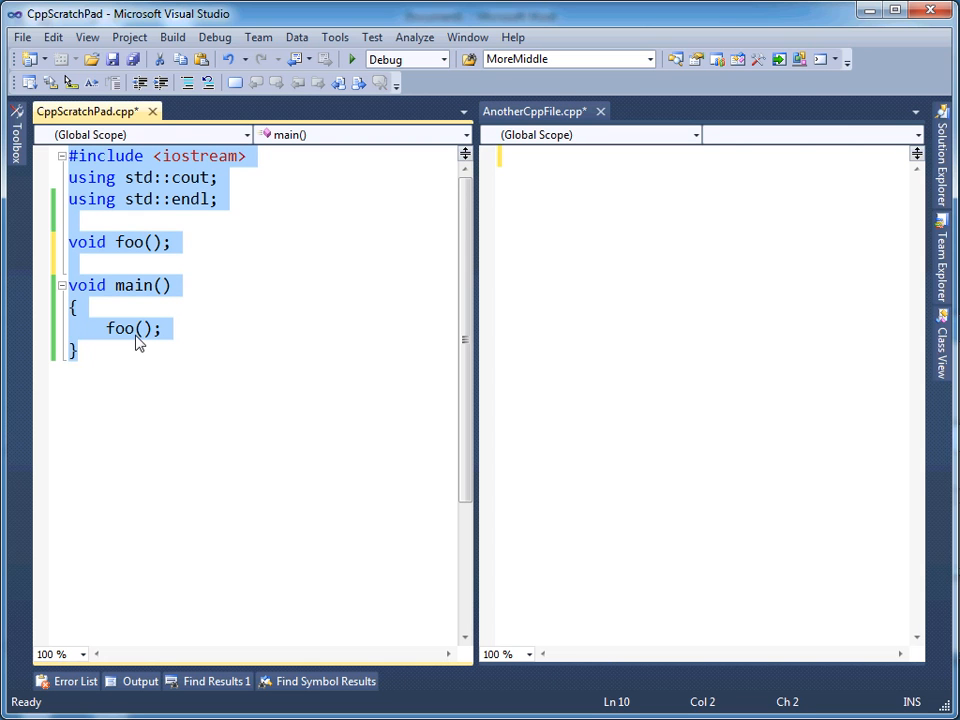
left_click(130, 258)
key("Up")
key("shift+Down")
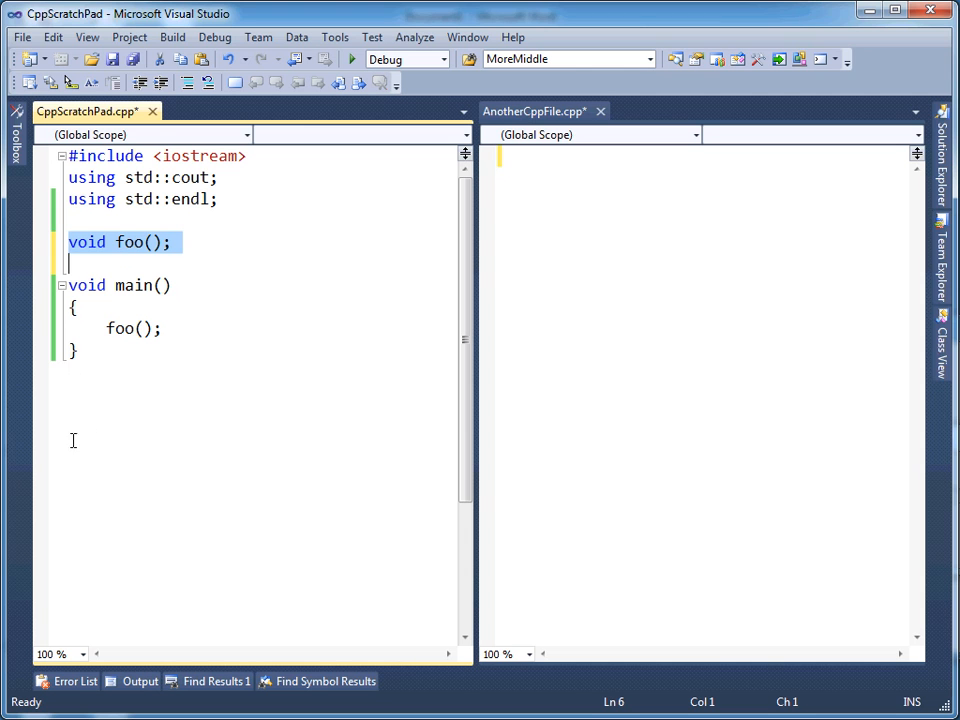
Step: Deselect the declaration line before building to show the unresolved external foo errors
left_click(176, 394)
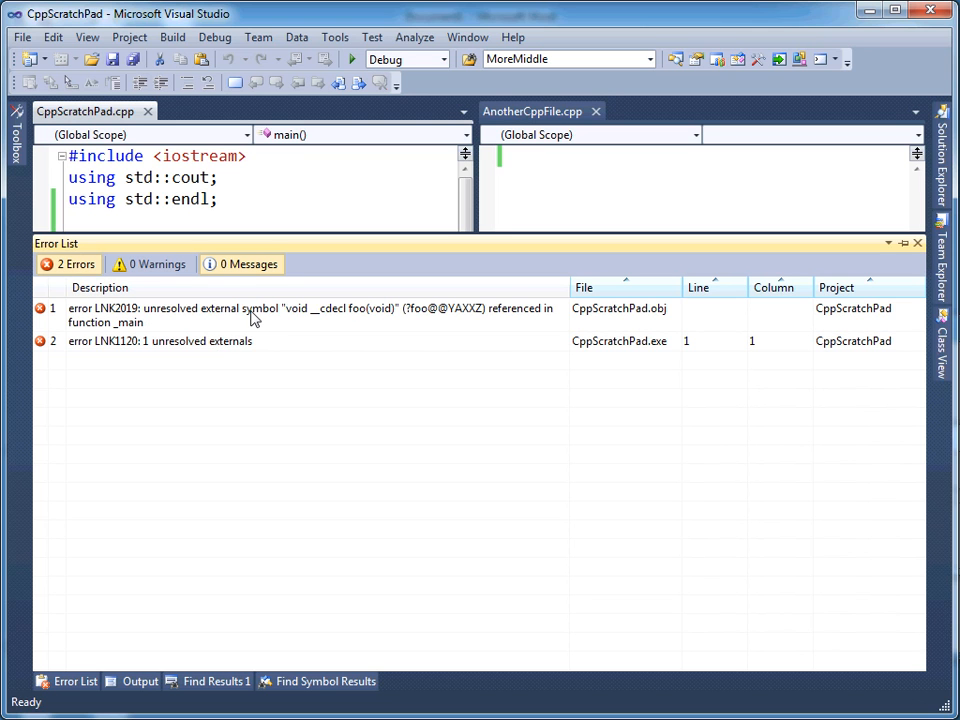
Step: Hide the error list and write an empty 'void foo() { }' definition in AnotherCppFile.cpp
left_click(233, 178)
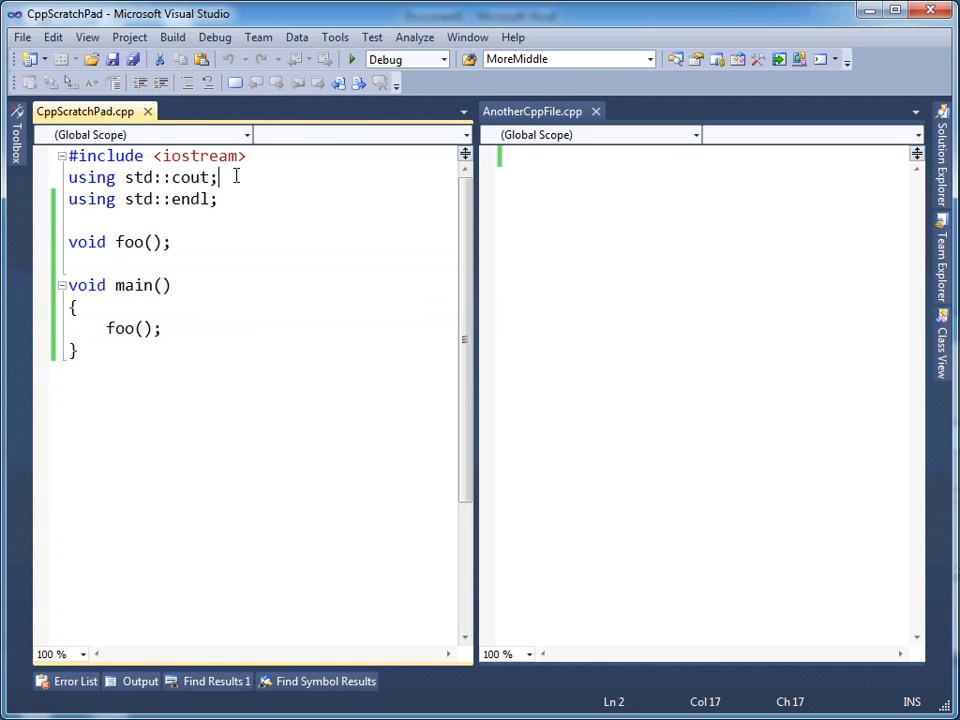
key("ctrl+a")
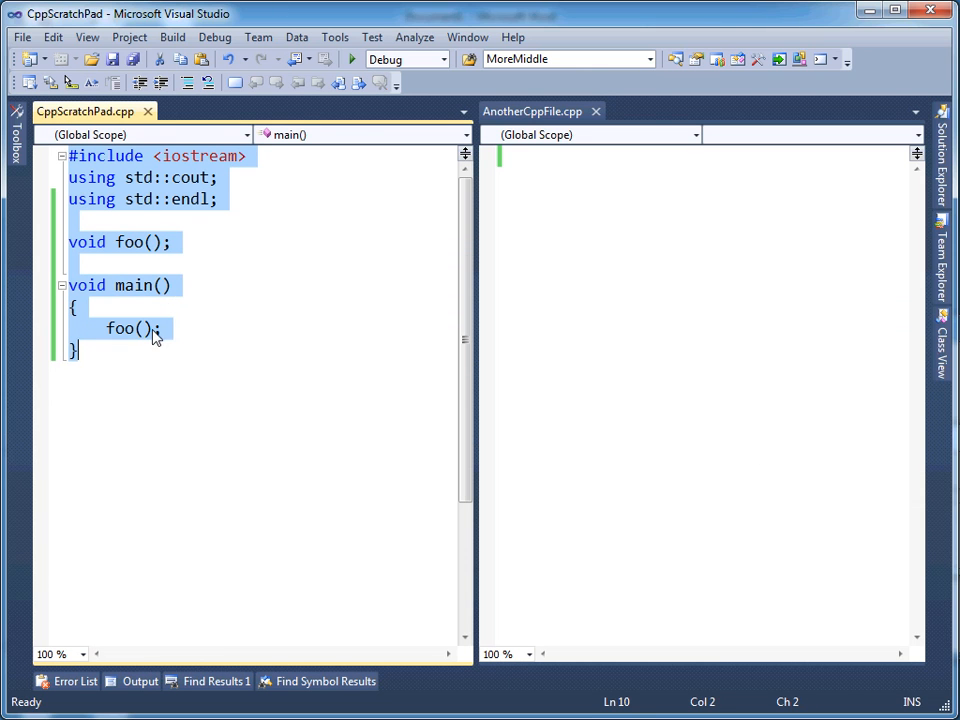
left_click(153, 328)
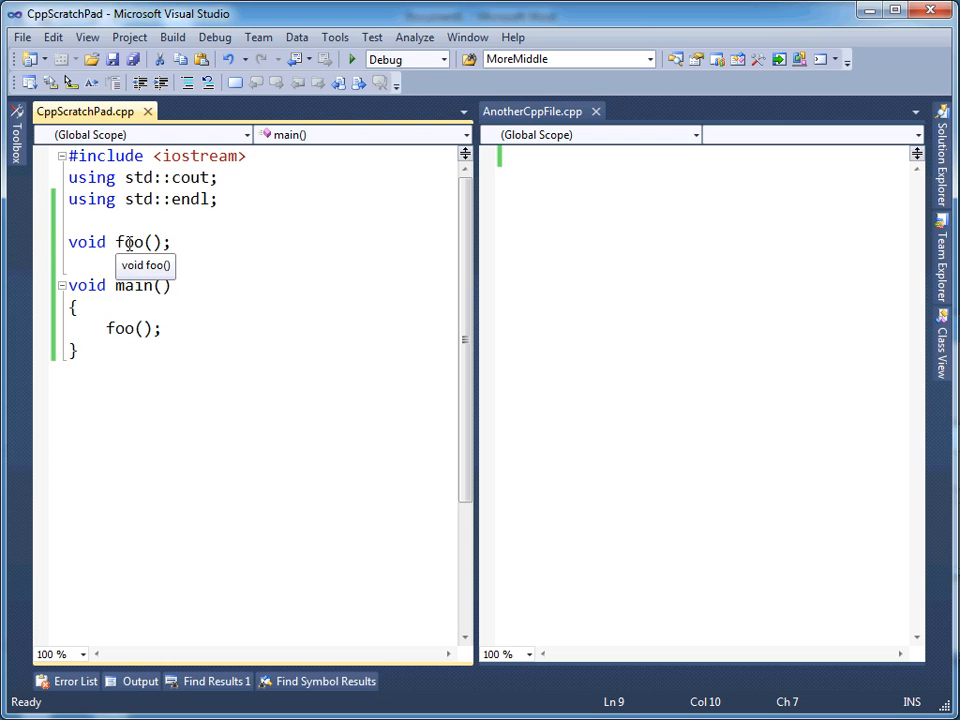
left_click(548, 218)
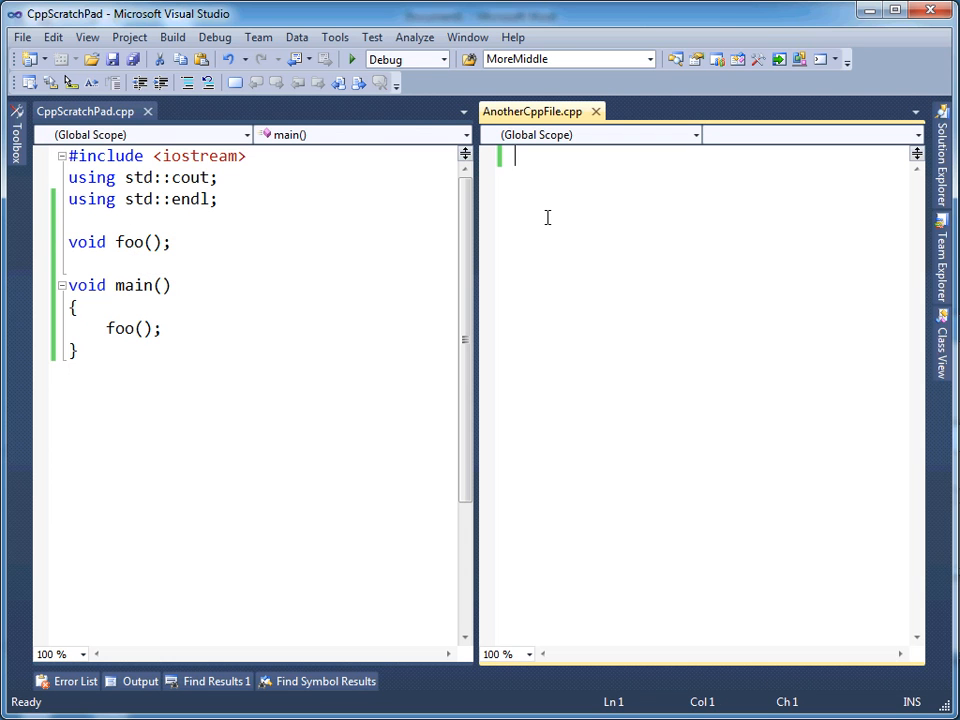
key("Return")
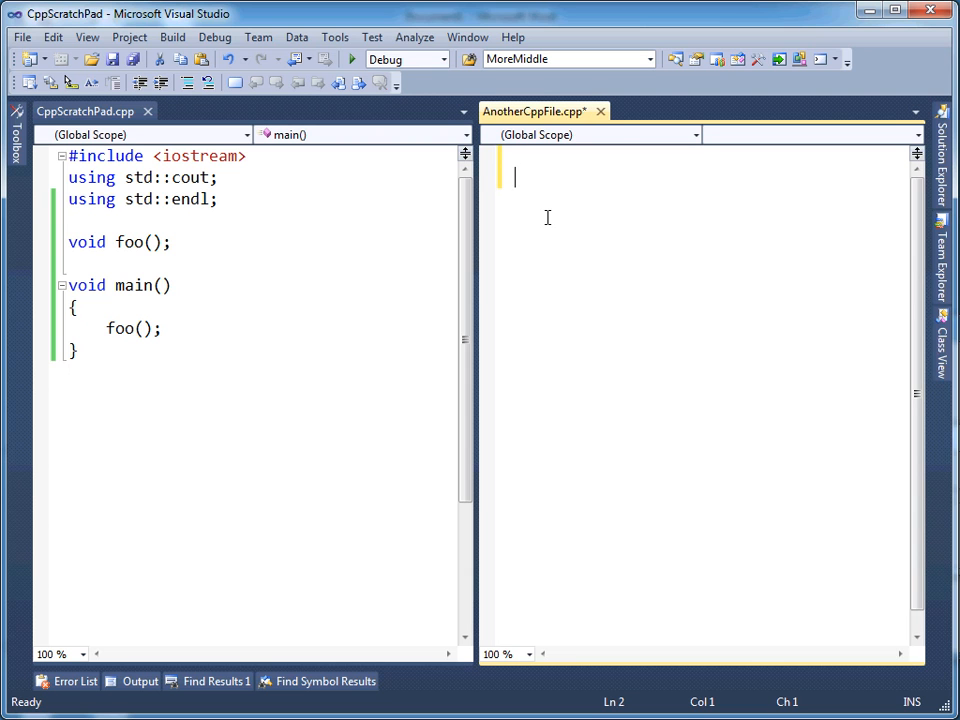
type("void ")
type("foo()")
key("Return")
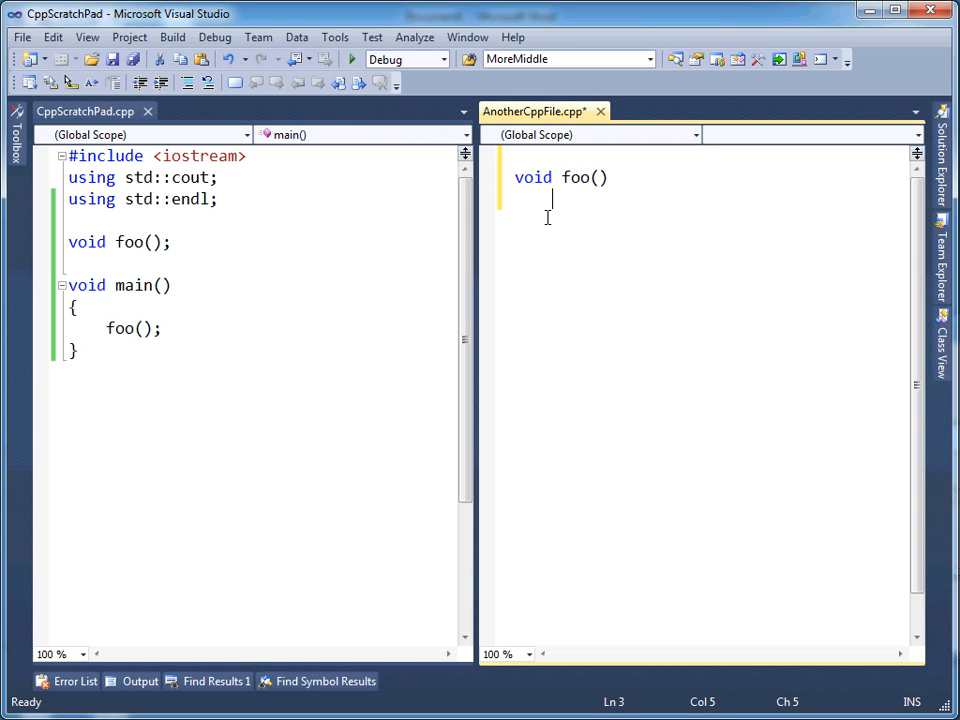
type("{")
key("Return")
type("}")
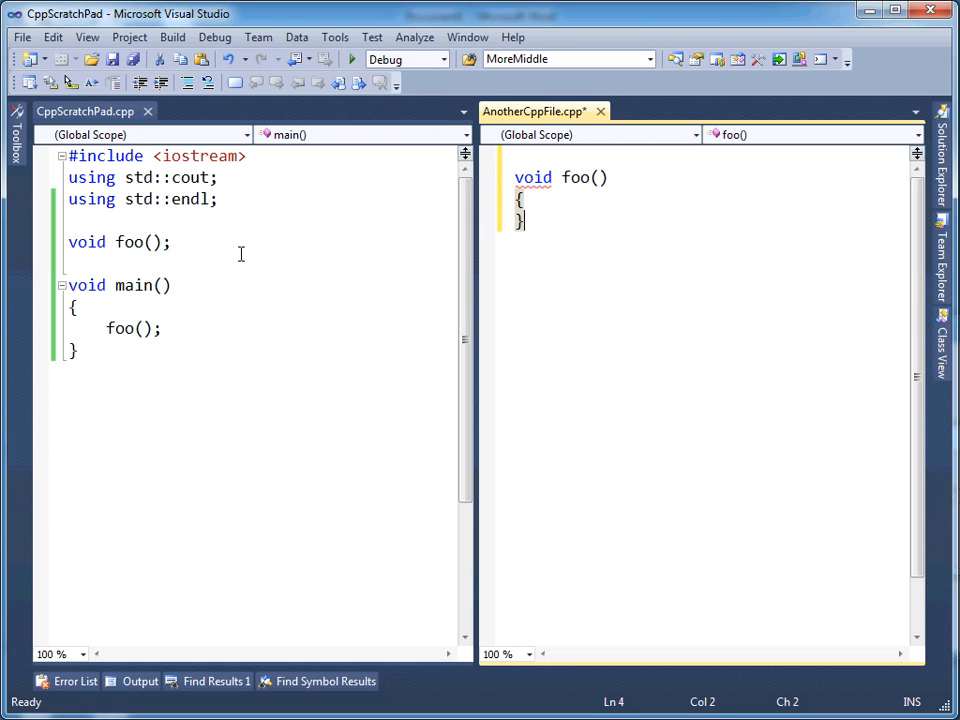
Step: Replace the semicolon in CppScratchPad.cpp's foo declaration with an empty { } body and highlight it
left_click(240, 253)
key("Left")
key("BackSpace")
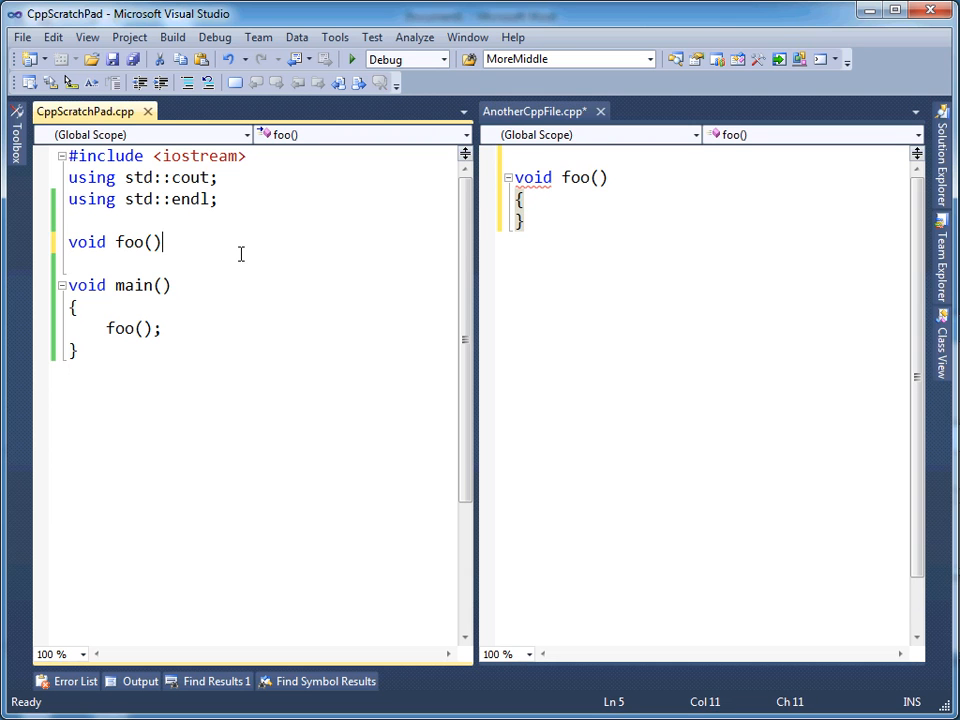
key("Return")
type("{")
key("Return")
type("}")
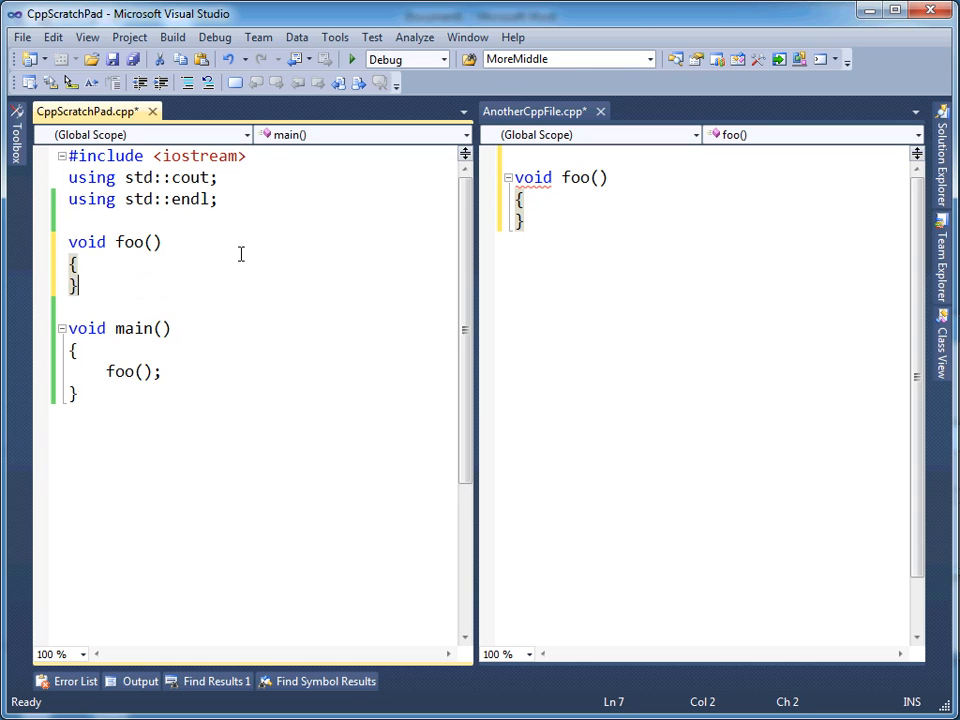
key("Up")
key("Up")
key("Home")
key("shift+Down")
key("shift+Down")
key("shift+Down")
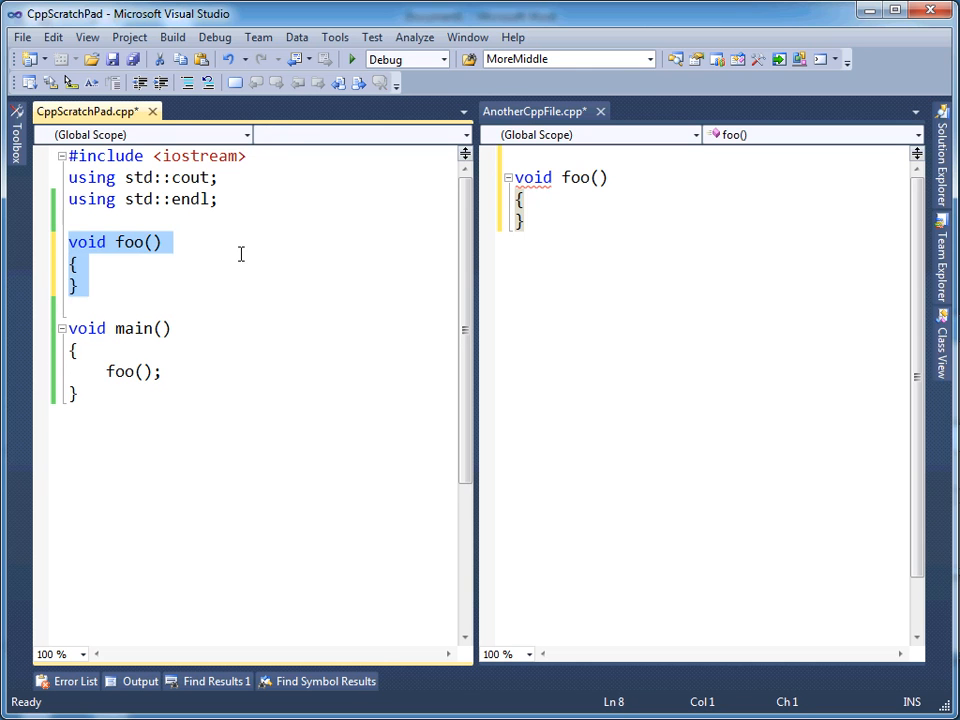
left_click_drag(566, 231, 508, 177)
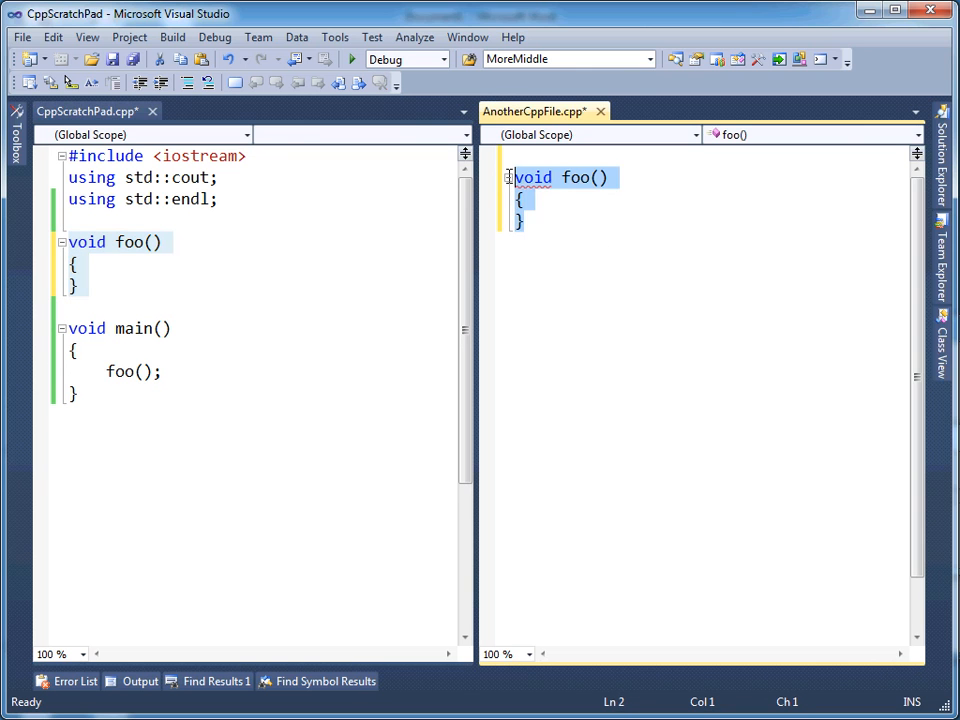
double_click(120, 372)
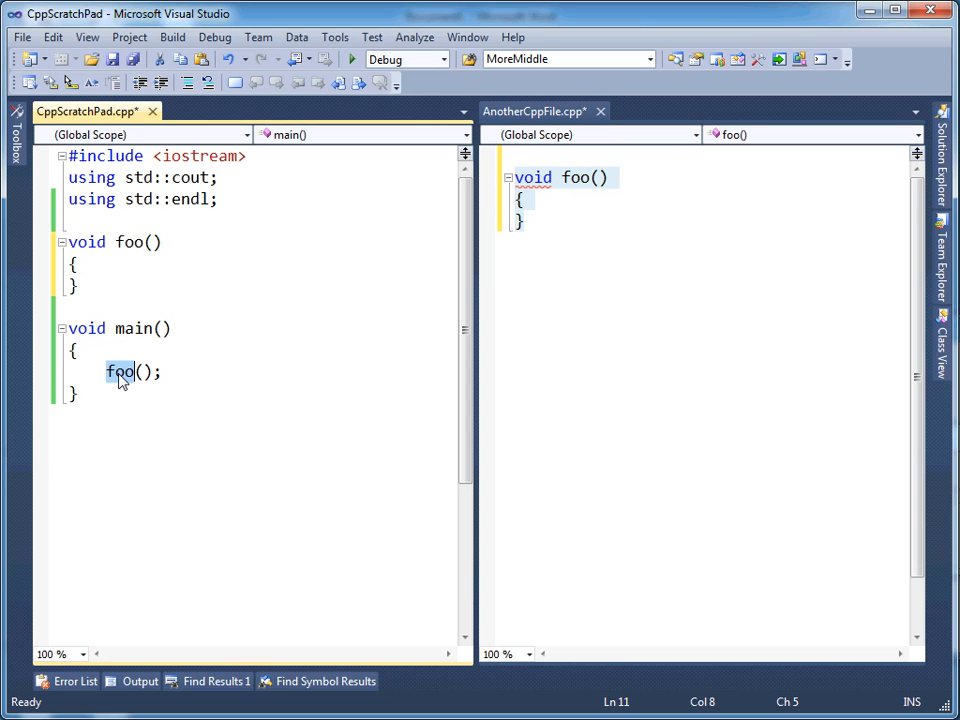
double_click(131, 242)
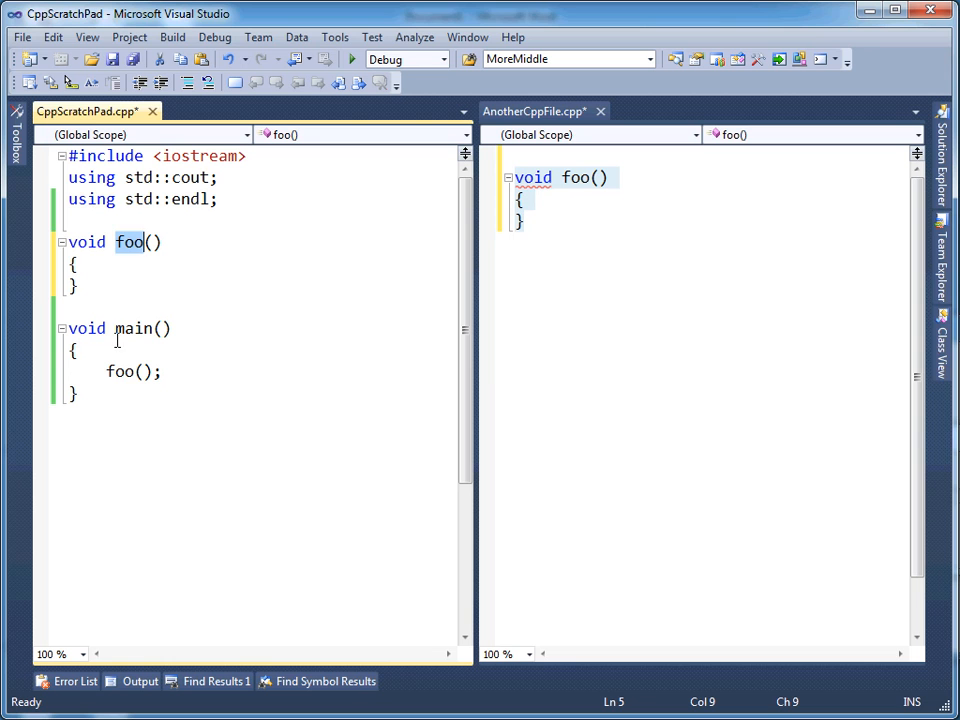
double_click(127, 373)
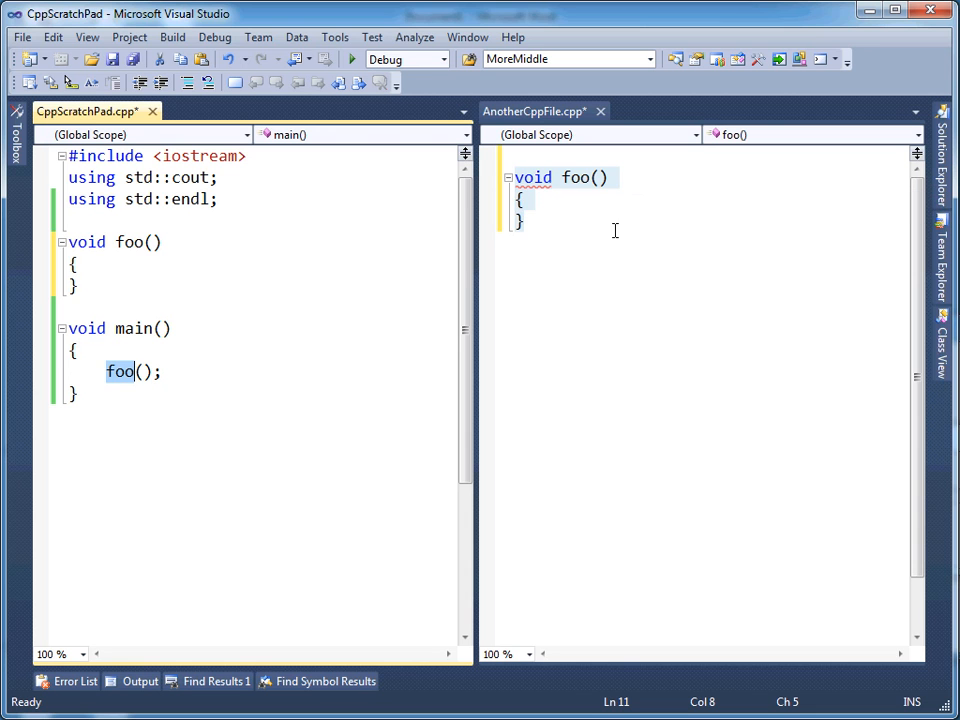
left_click(212, 298)
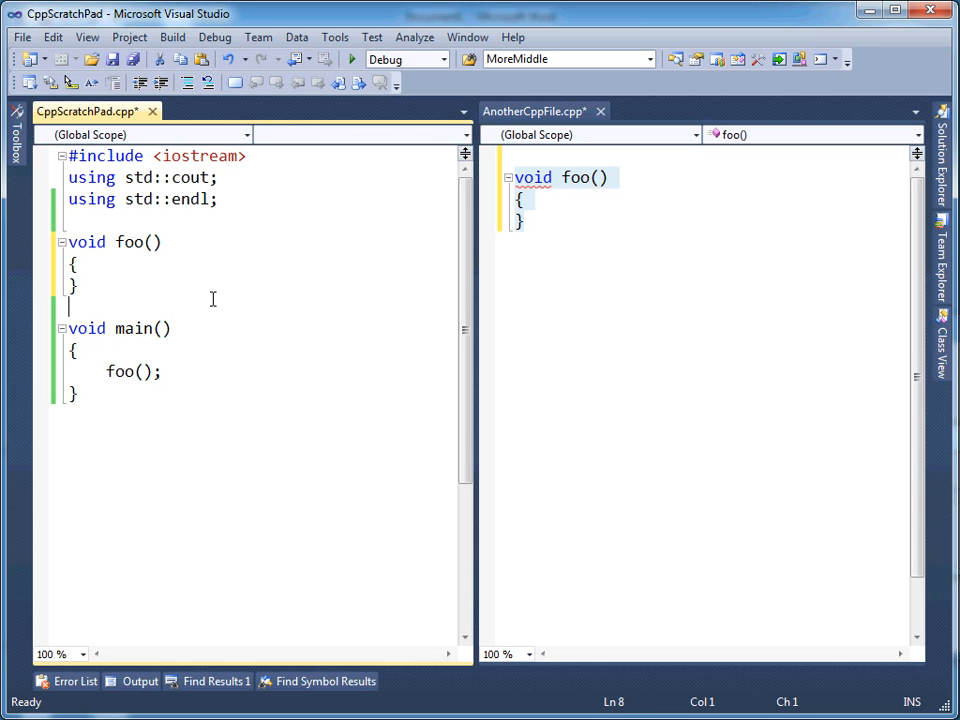
Step: Build with F7 to get the LNK2005/LNK1169 multiply-defined foo errors, then hide the error list
key("F7")
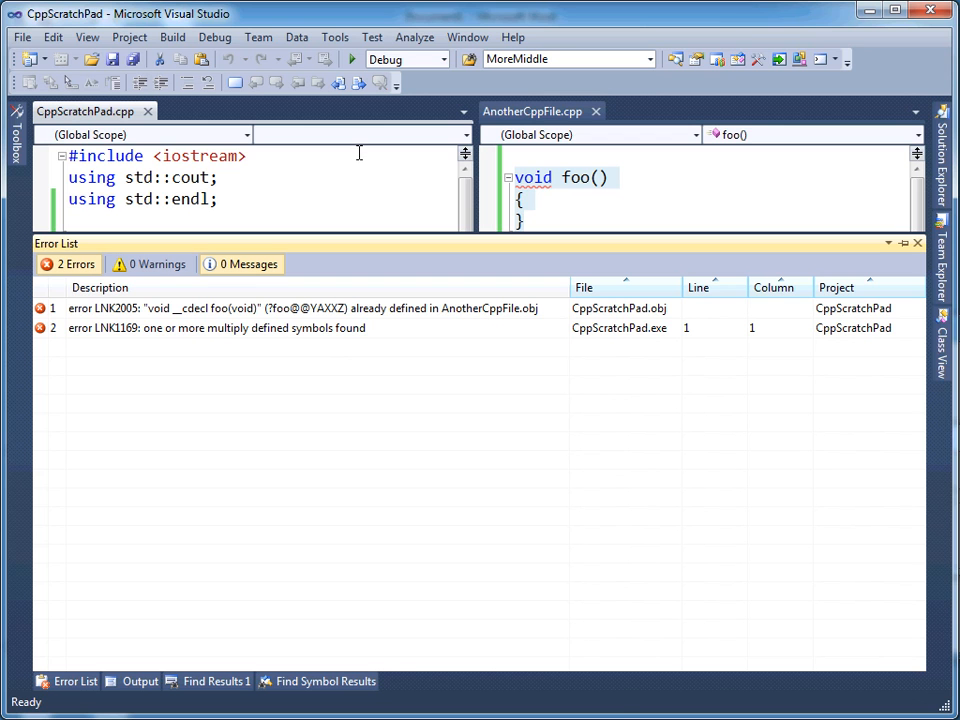
left_click(348, 186)
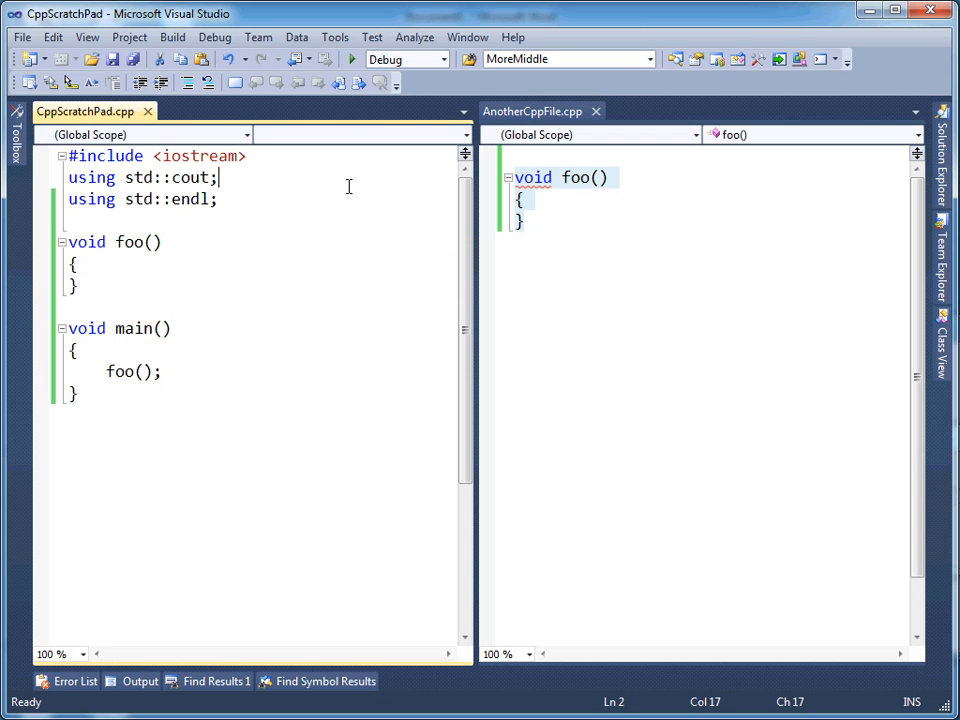